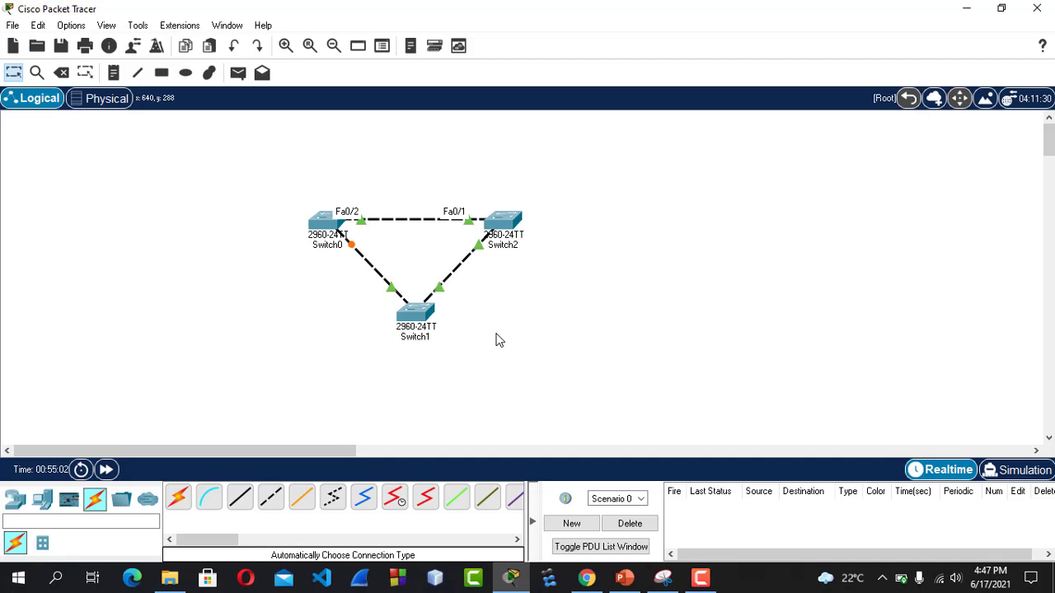
Open Switch2's command line, enter privileged mode with en, and display the spanning-tree status with show spanning-tree.
left_click(504, 223)
key("Return")
key("Return")
key("Return")
key("Return")
key("Return")
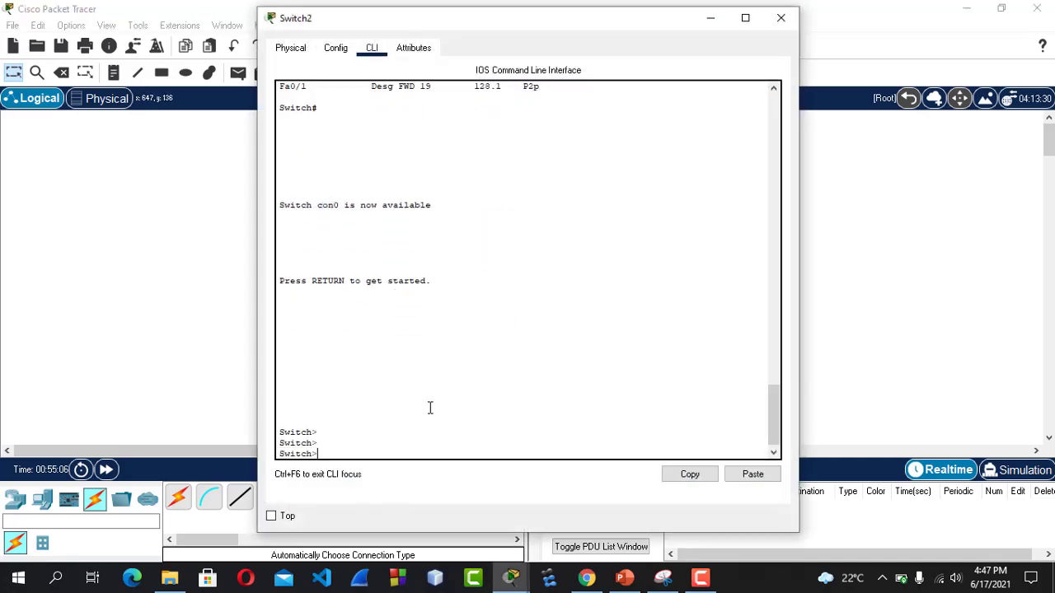
type("en")
key("Return")
key("Return")
key("Return")
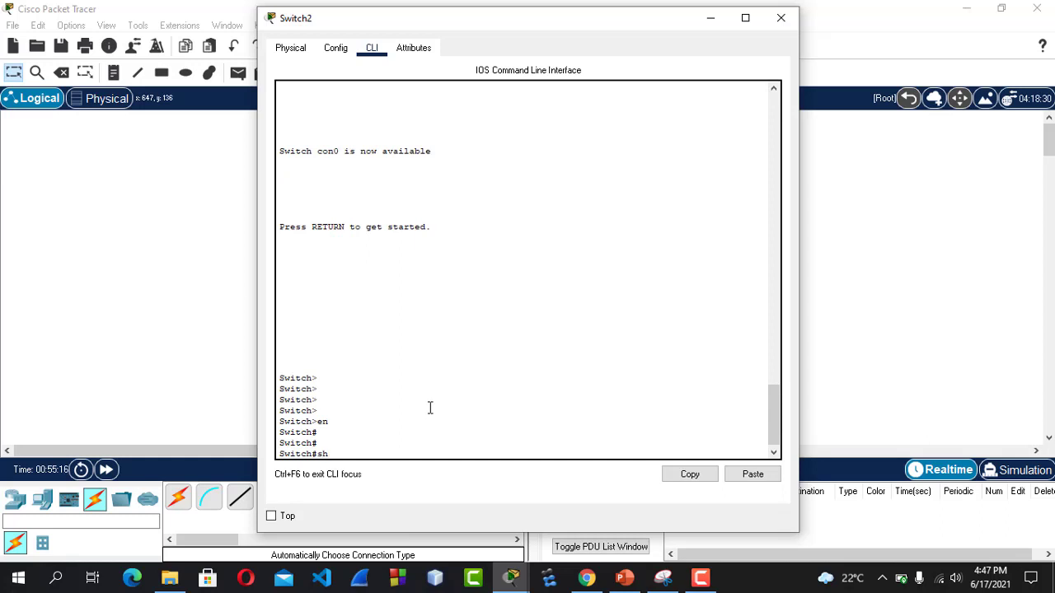
type("spann")
key("Tab")
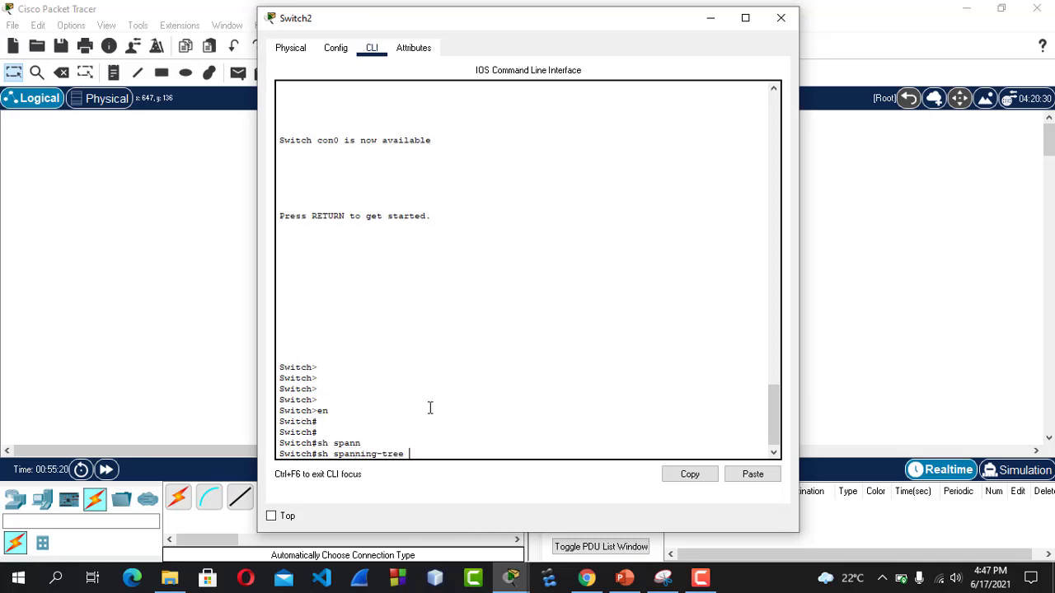
key("Return")
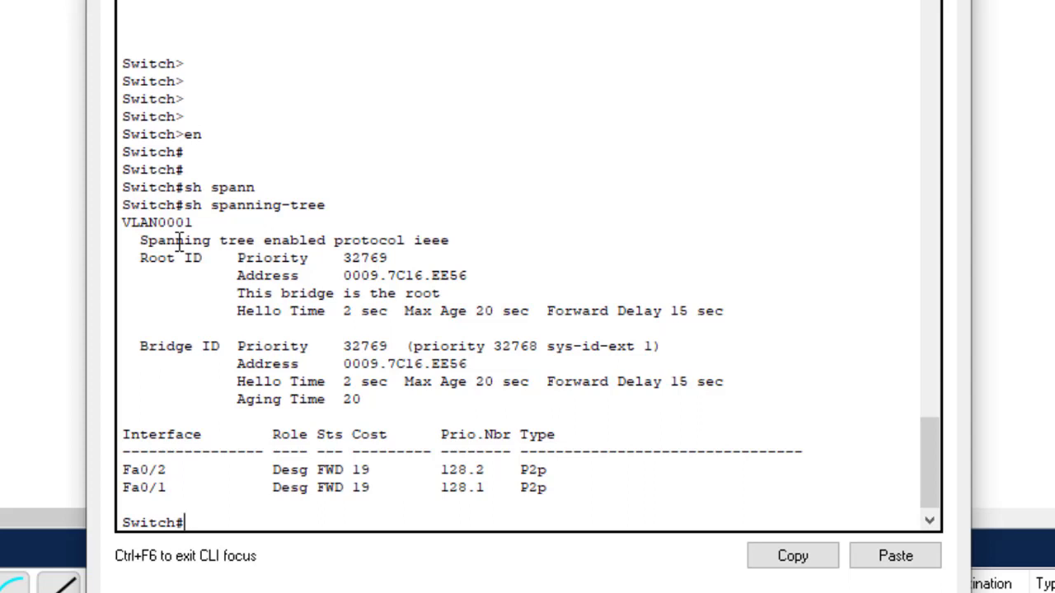
Examine the spanning-tree output's protocol, root ID, bridge status, and interface roles.
left_click_drag(140, 240, 344, 244)
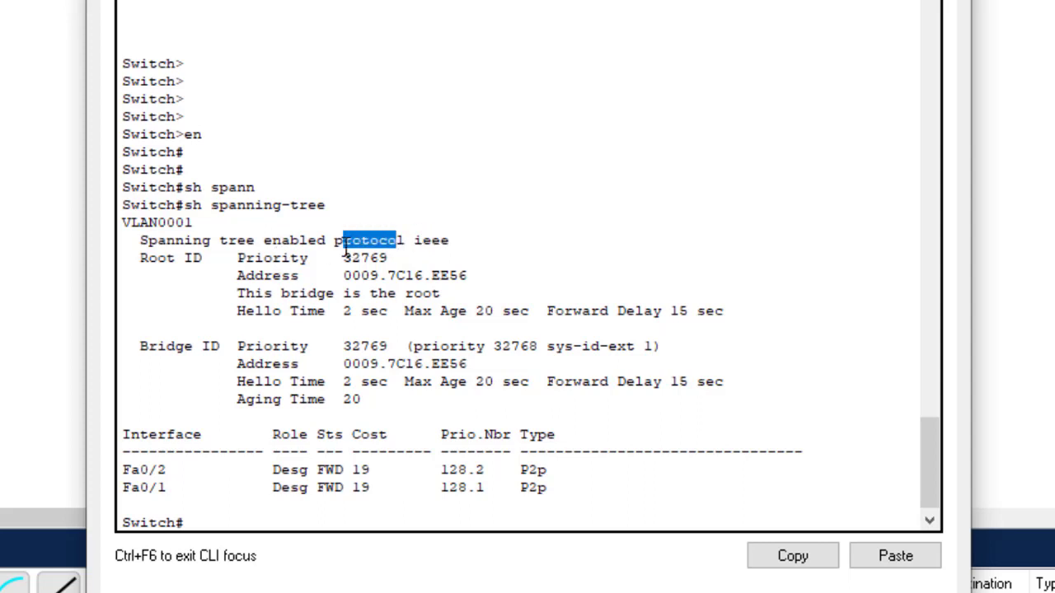
left_click_drag(480, 266, 342, 275)
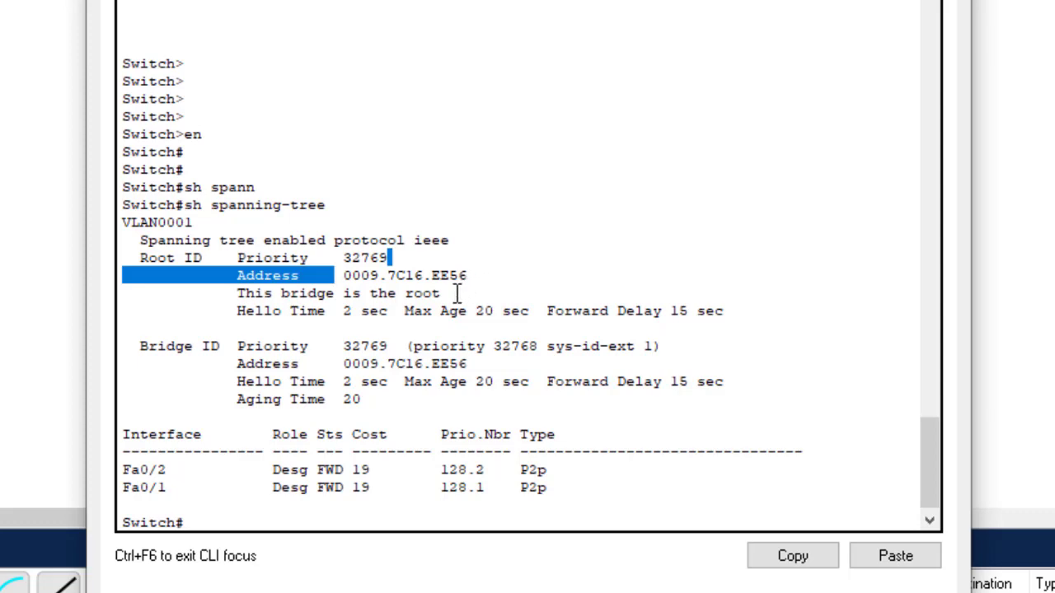
left_click_drag(458, 294, 238, 293)
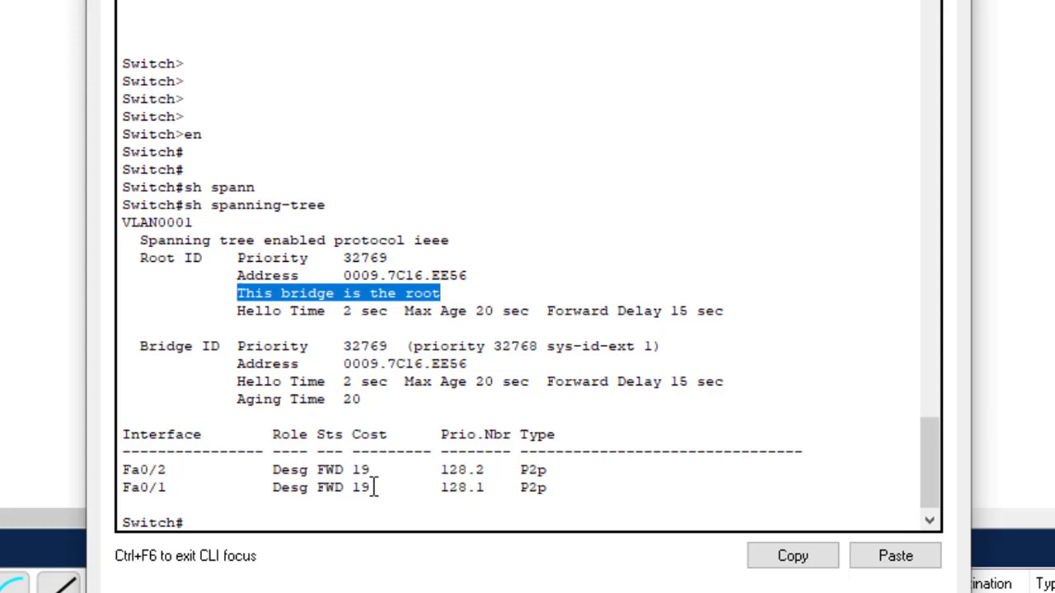
left_click_drag(371, 487, 272, 469)
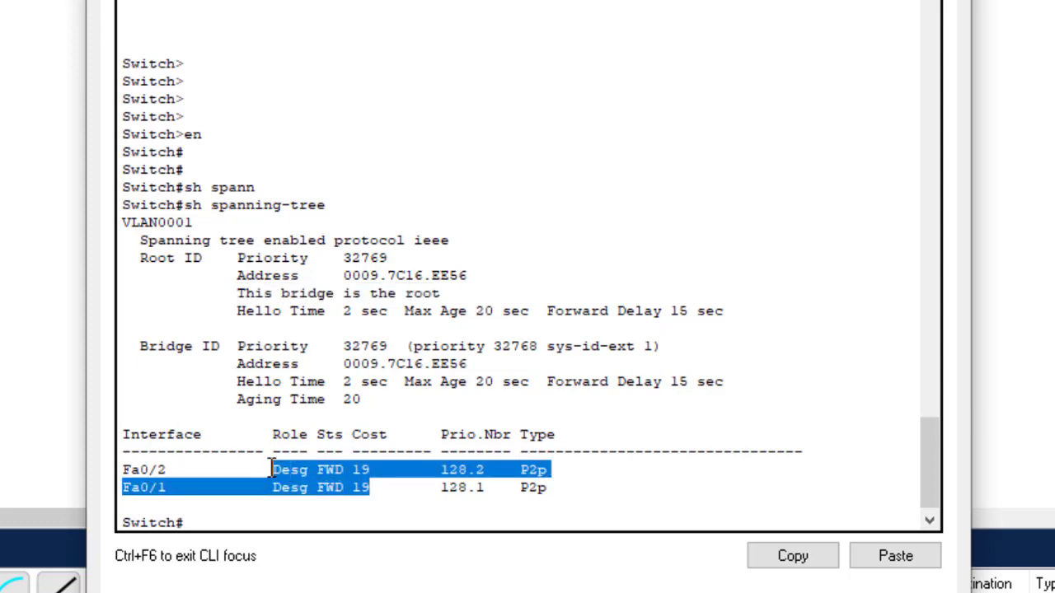
left_click(316, 469)
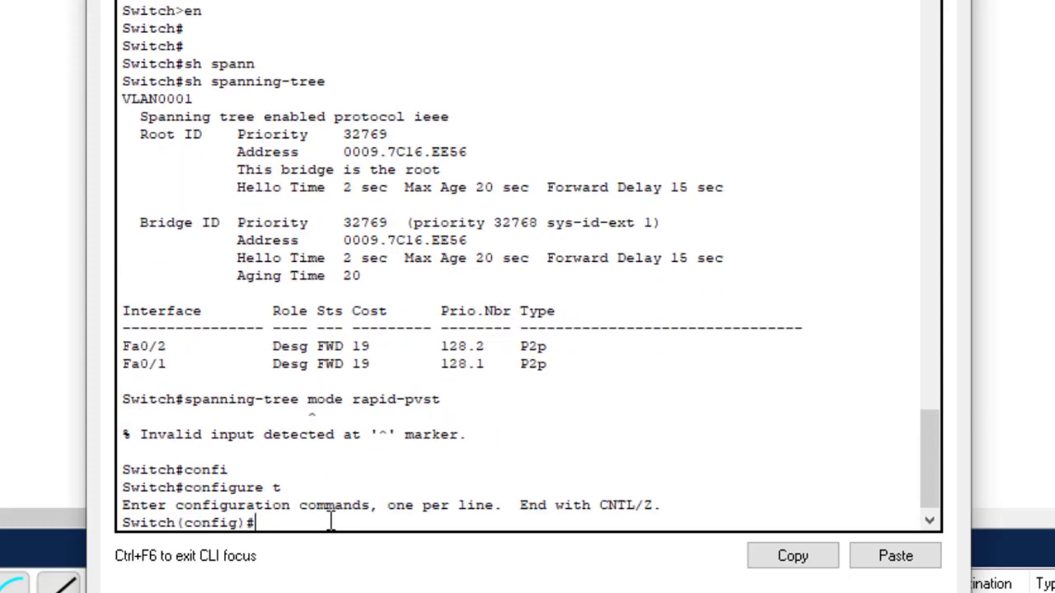
In global configuration mode, set the spanning-tree mode to rapid-pvst and save the configuration with do wr.
left_click(898, 557)
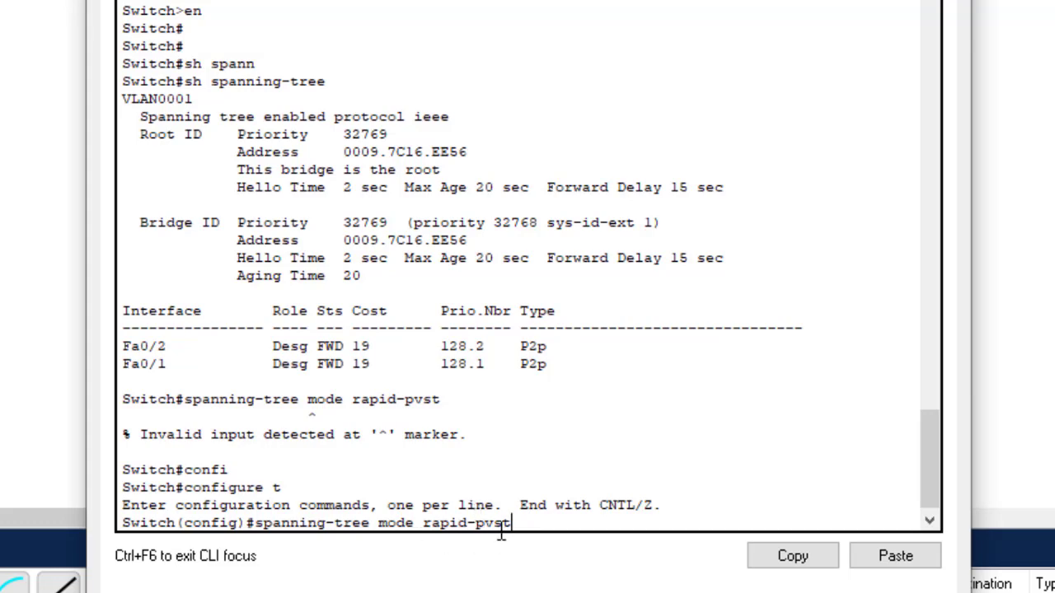
key("Return")
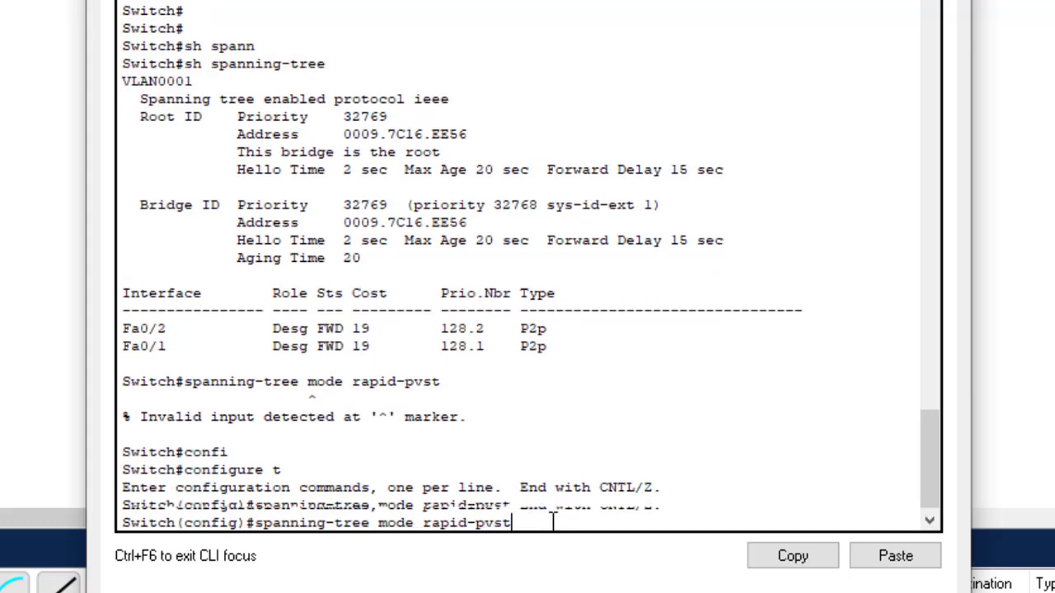
type("do wr")
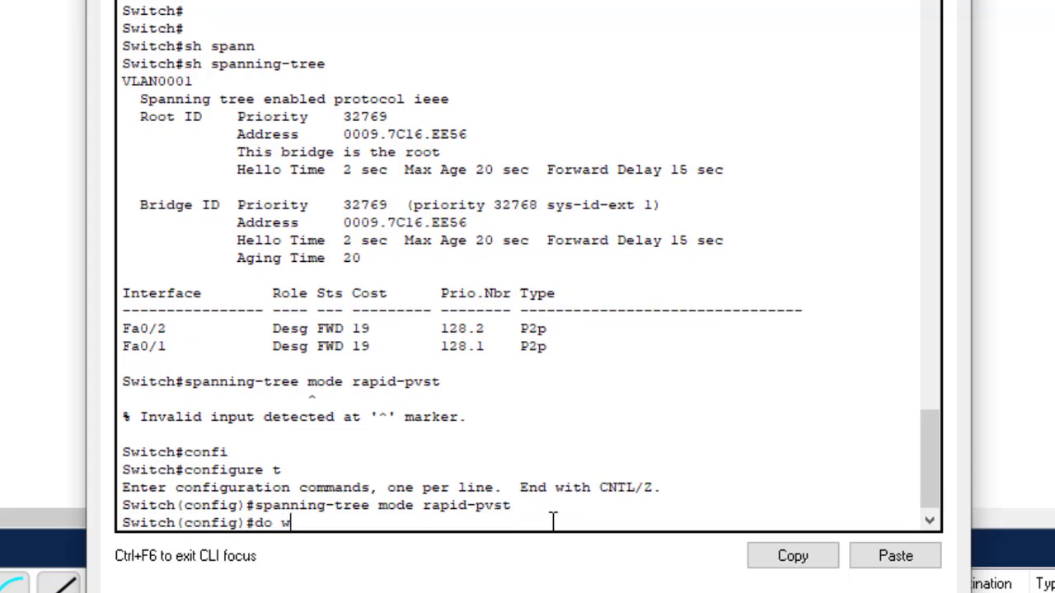
key("Return")
Exit configuration mode and display the spanning-tree status again.
key("Return")
key("Return")
key("Return")
type("exit")
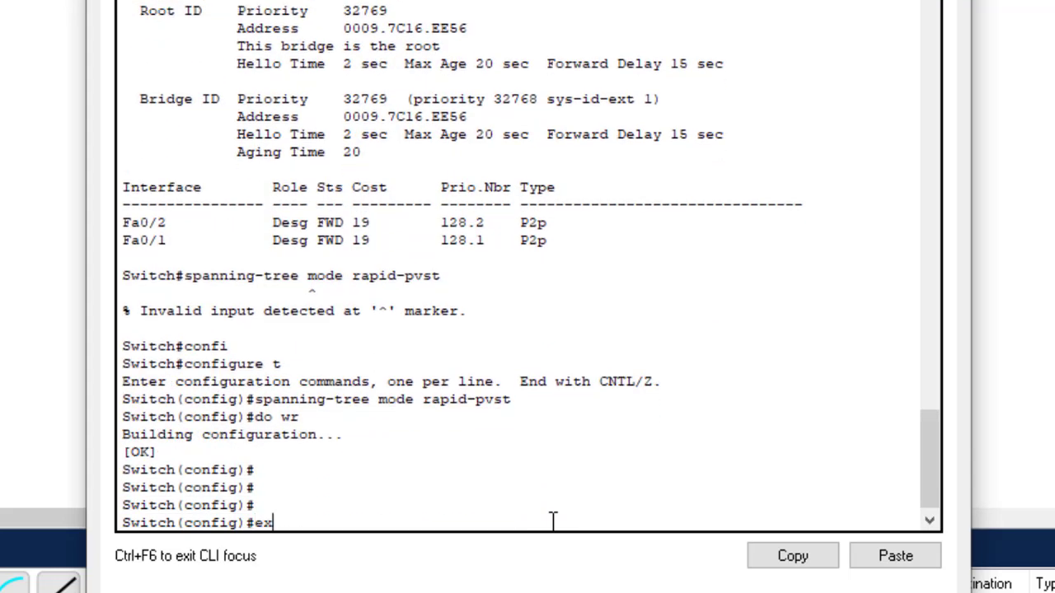
key("Return")
key("Return")
key("Return")
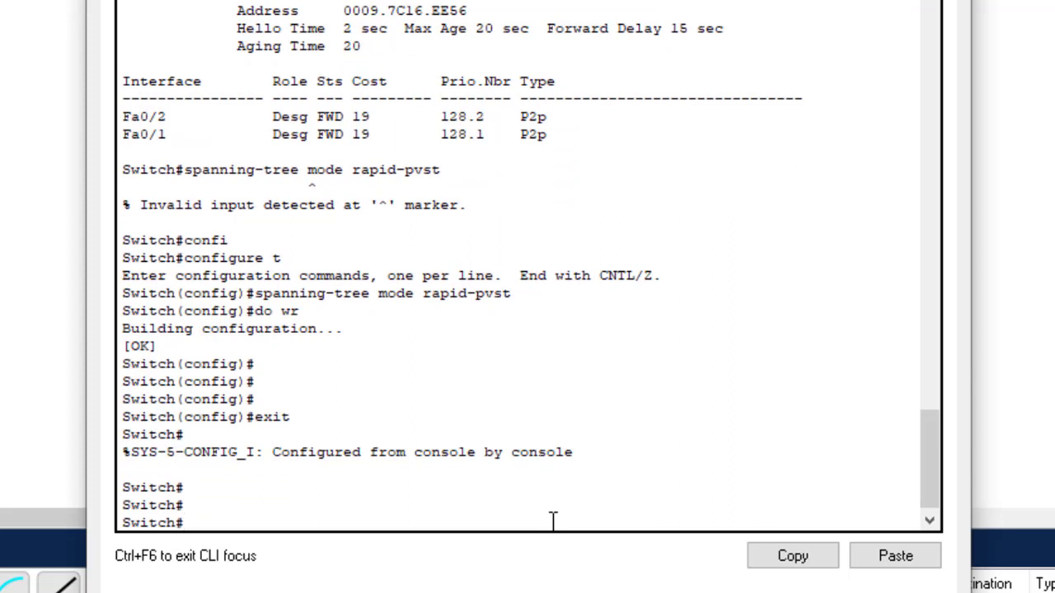
type("spanning-tree mode rapid-pvst")
key("Up")
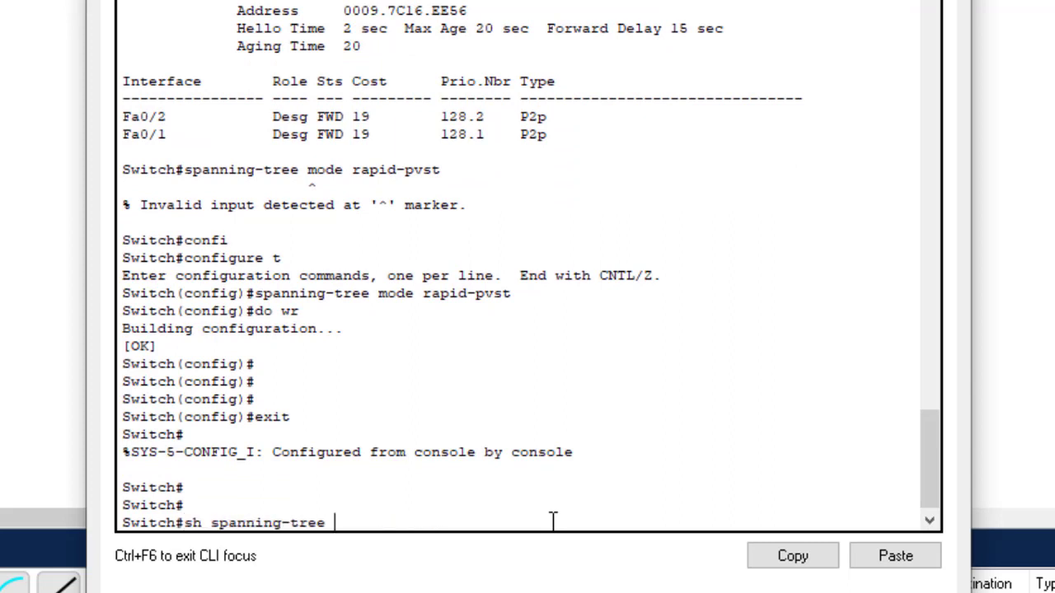
key("Return")
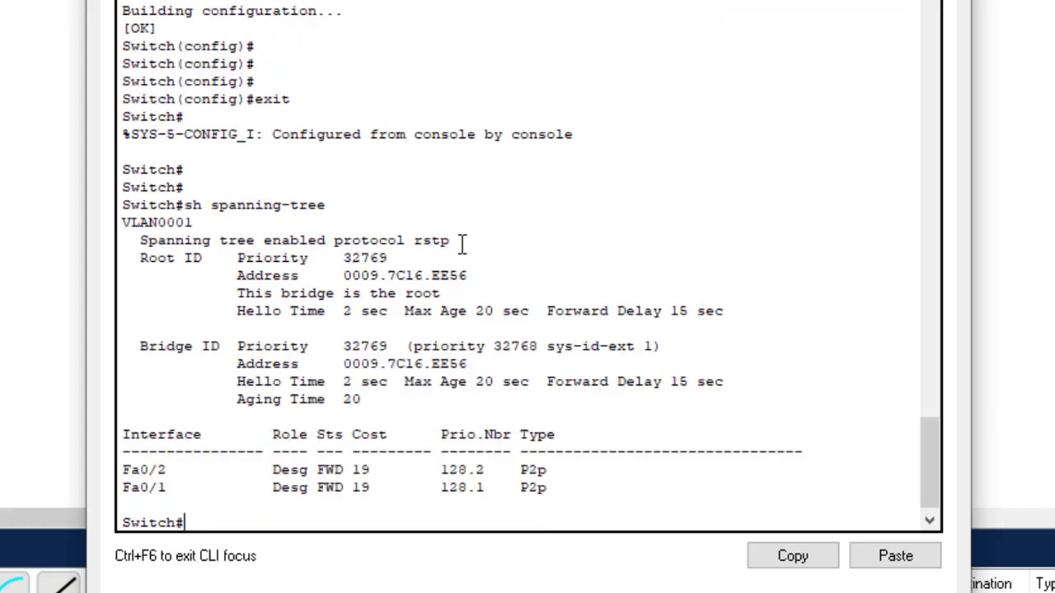
Compare the spanning-tree protocol in the new output against the earlier output.
left_click_drag(452, 240, 412, 239)
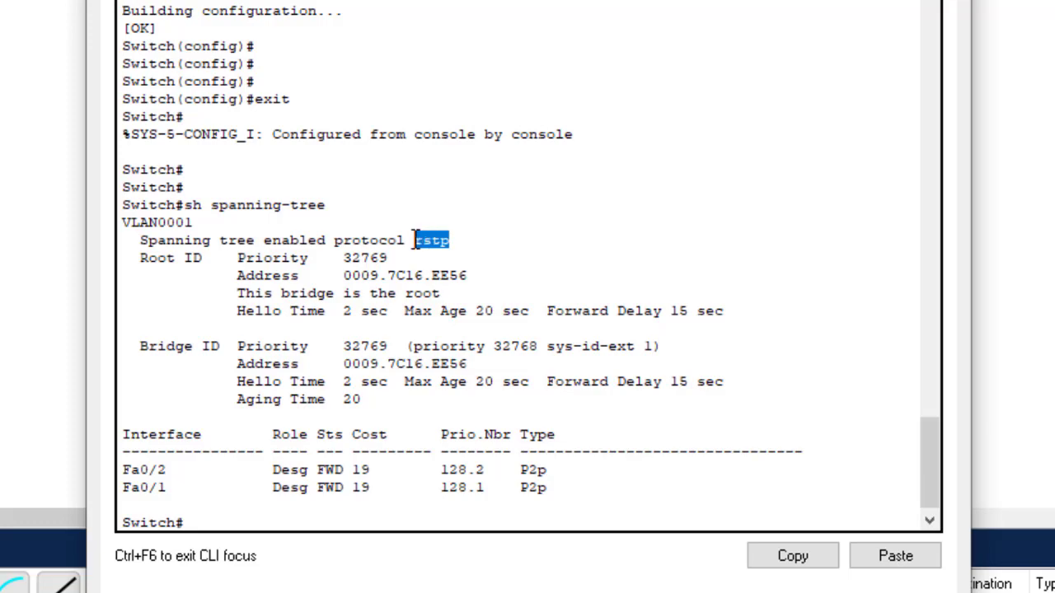
left_click_drag(931, 445, 935, 354)
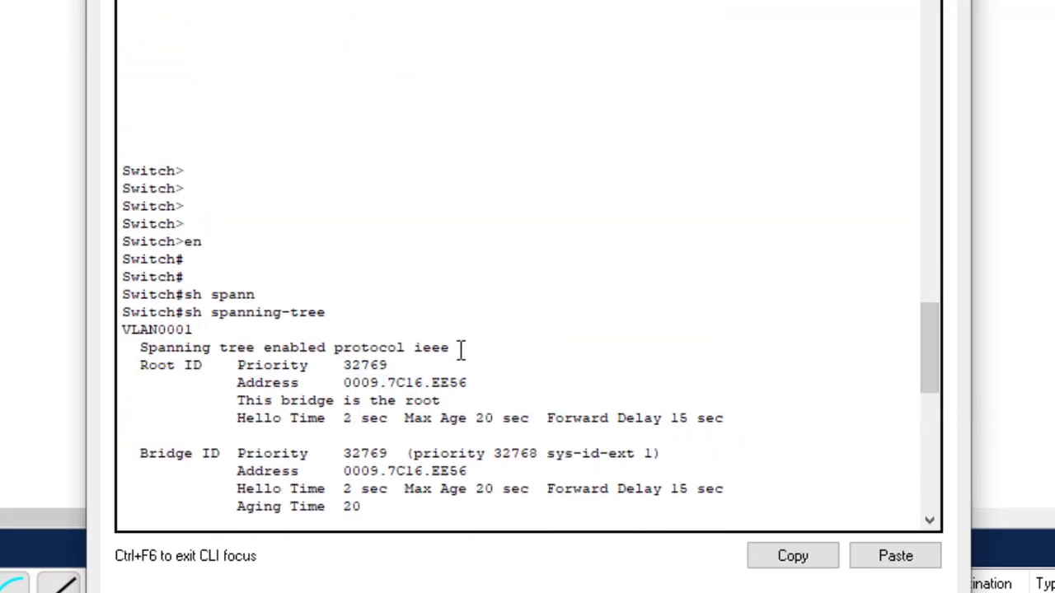
left_click_drag(450, 347, 416, 351)
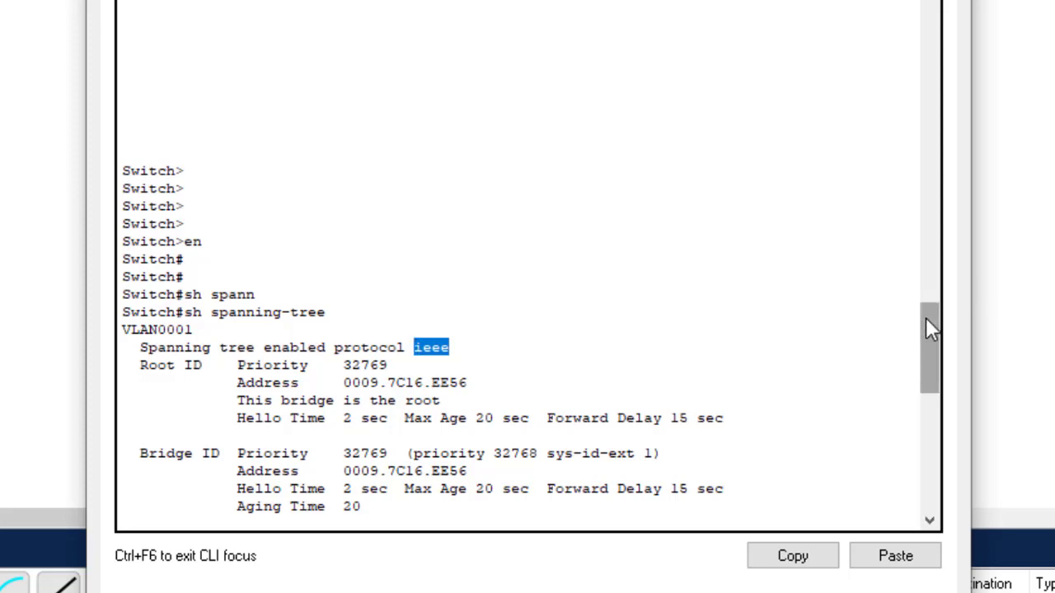
left_click_drag(931, 334, 918, 466)
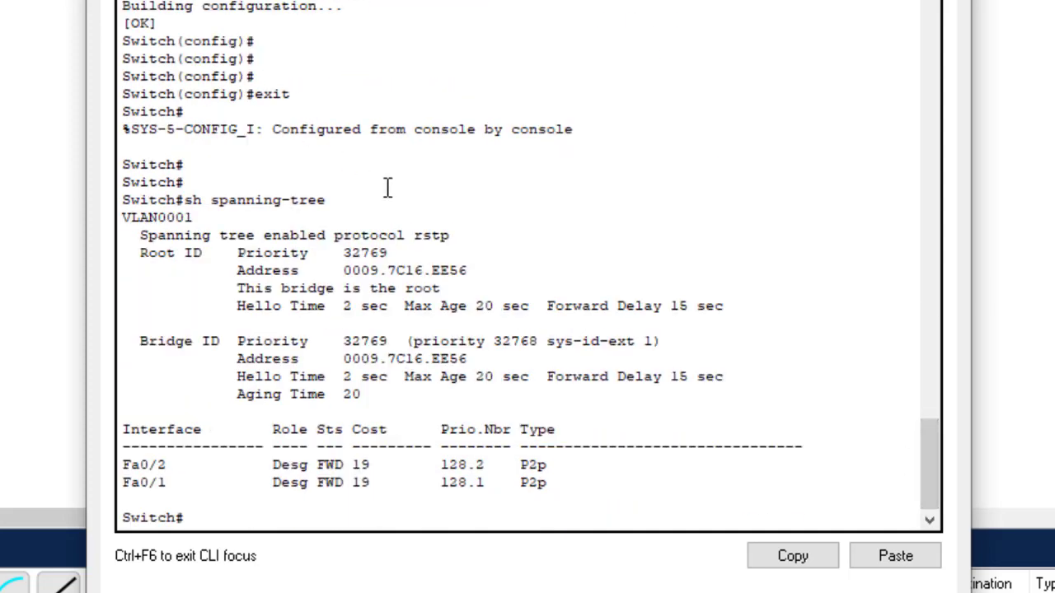
left_click_drag(472, 235, 415, 235)
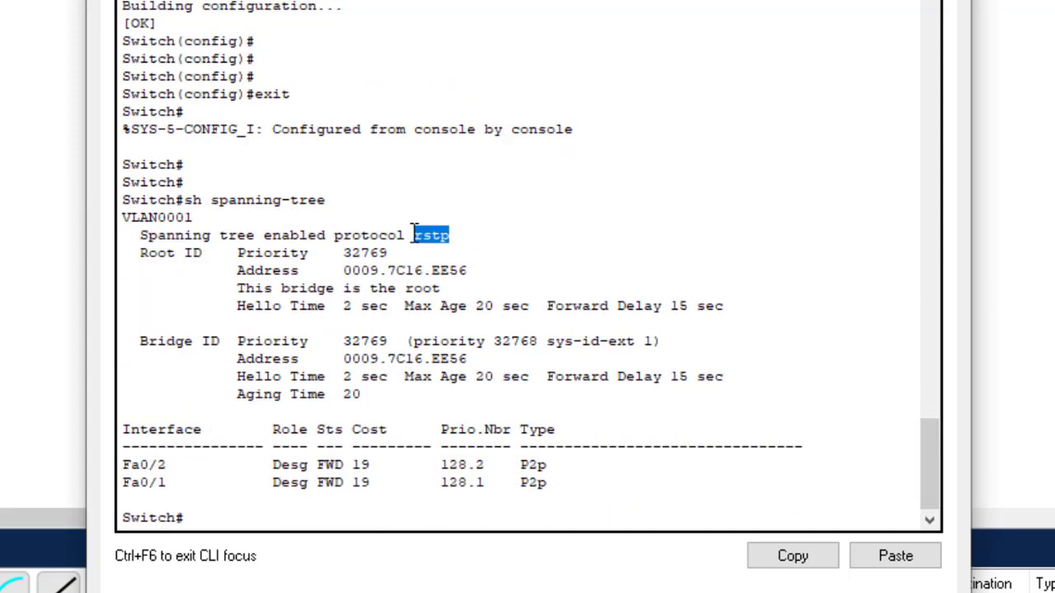